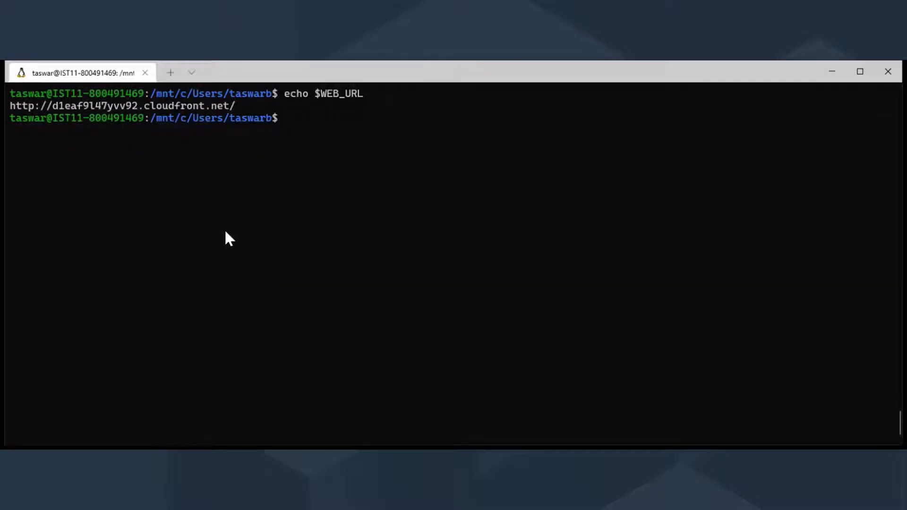
Send a verbose curl request to $WEB_URL and check the response's status line, headers and HTML body
type("curl -v $WEB_URL")
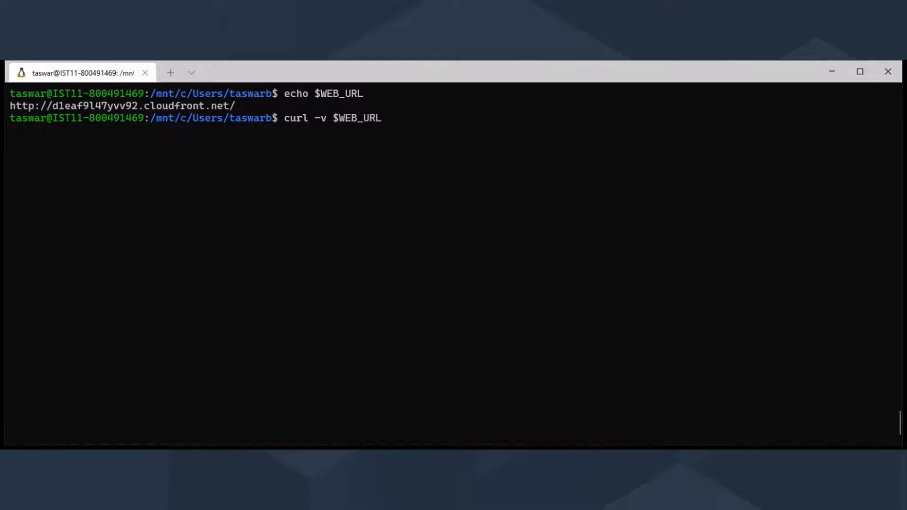
key("Return")
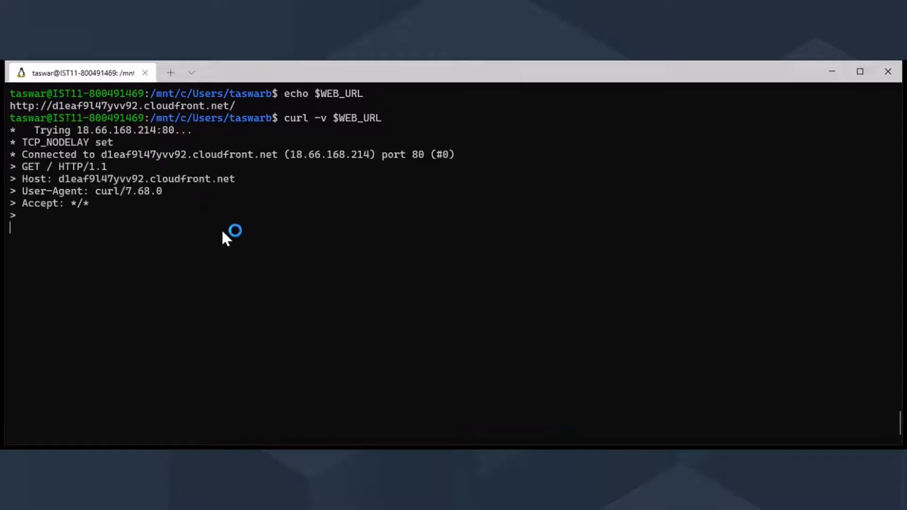
scroll(274, 270, "up", 12)
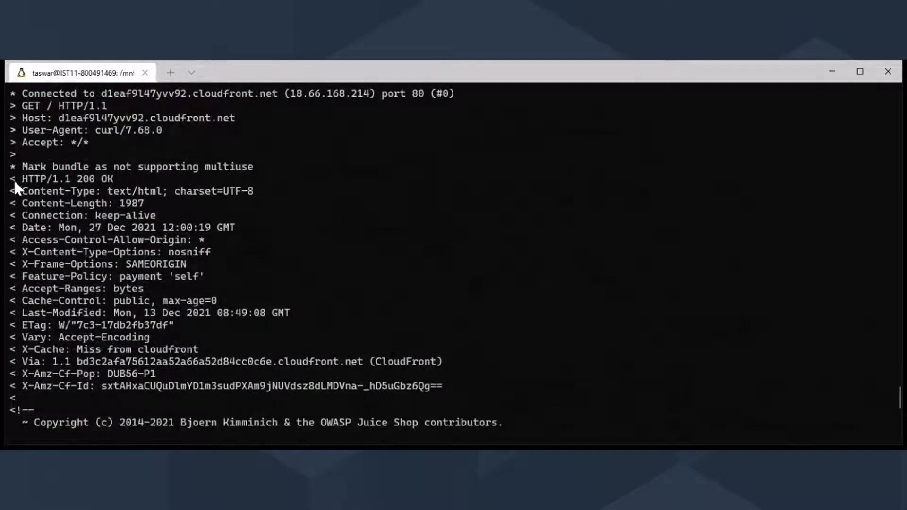
left_click_drag(17, 179, 131, 179)
scroll(253, 224, "down", 8)
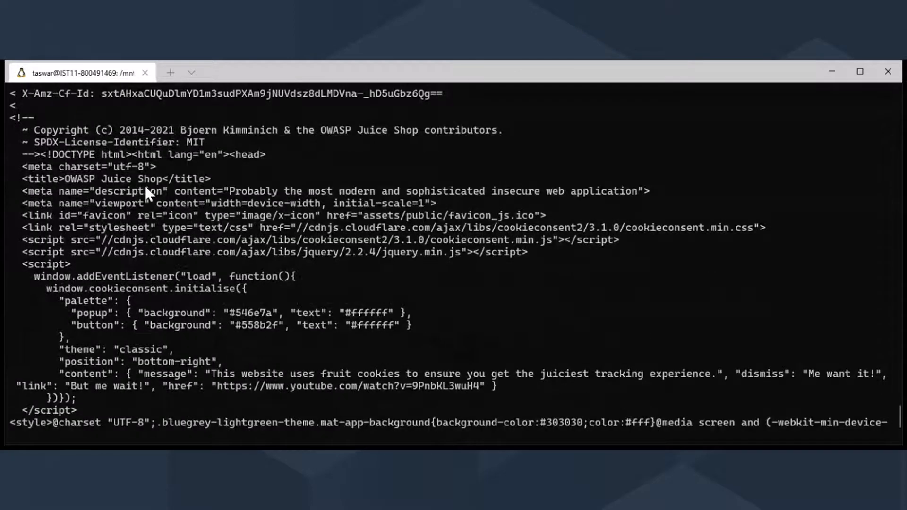
scroll(275, 236, "down", 3)
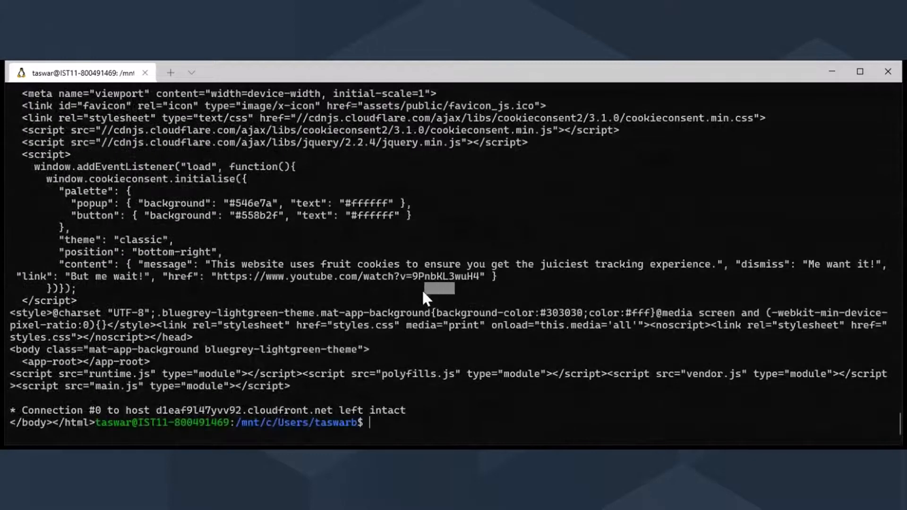
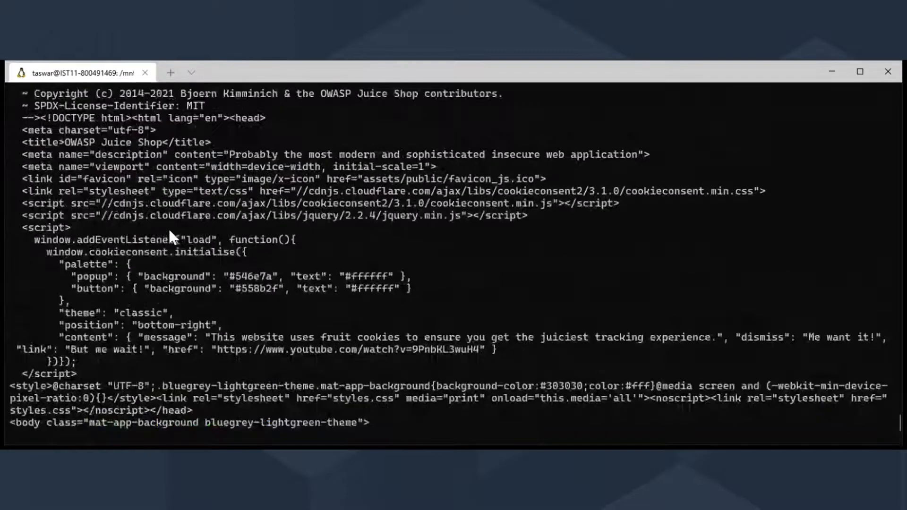
Review the status line and headers of the multipart form-data request's response and clear the terminal
scroll(142, 230, "up", 2)
scroll(109, 215, "up", 4)
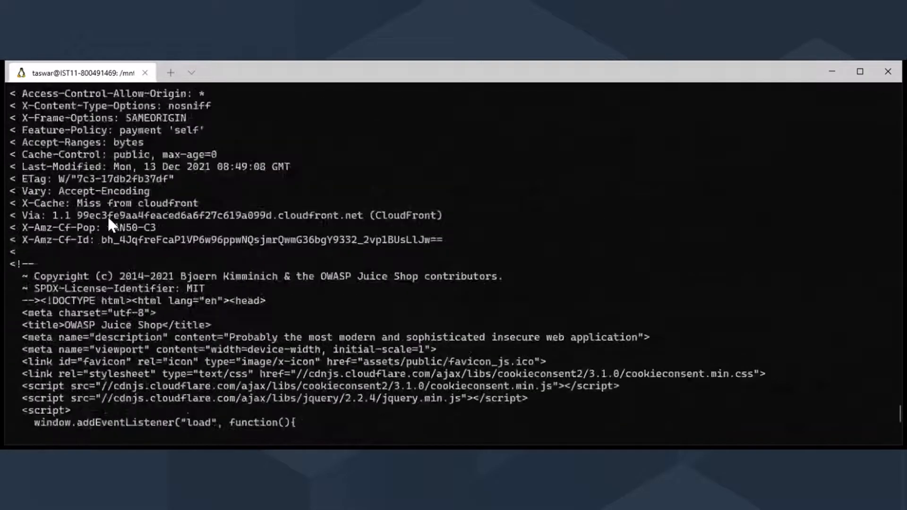
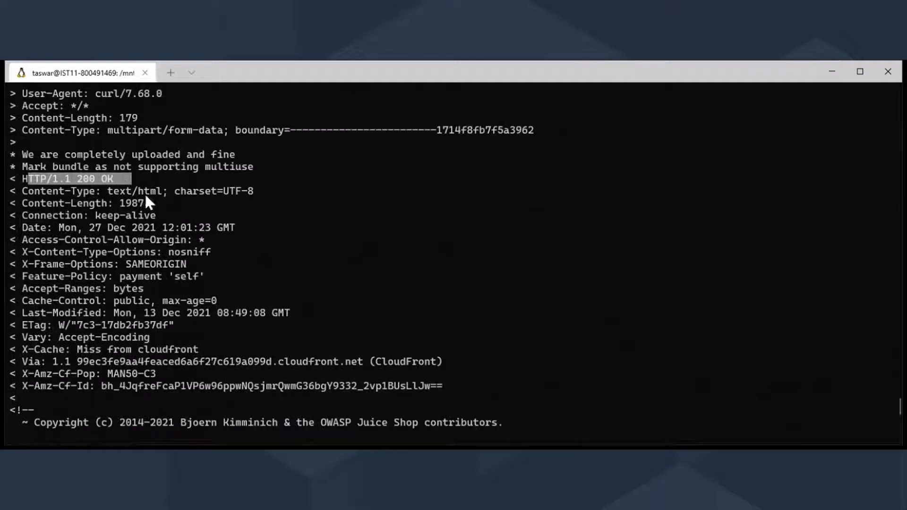
left_click(325, 240)
scroll(408, 312, "down", 3)
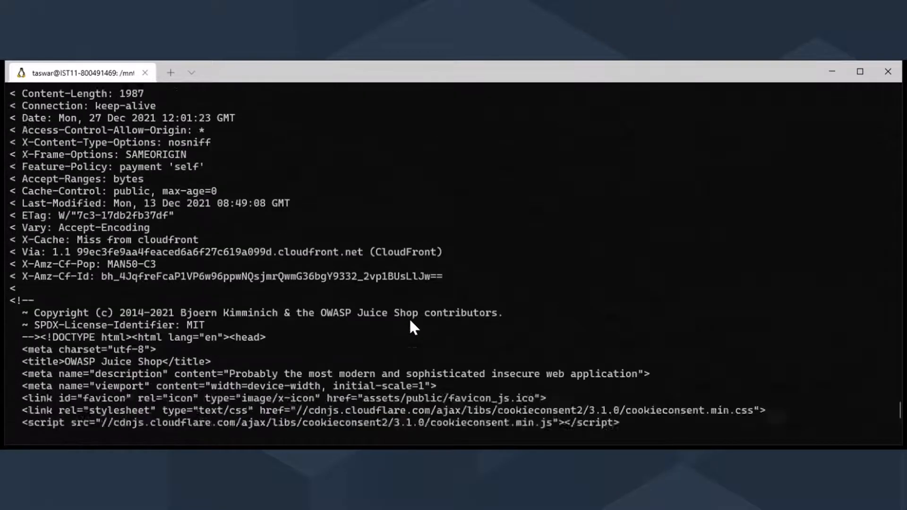
scroll(406, 318, "down", 8)
key("ctrl+l")
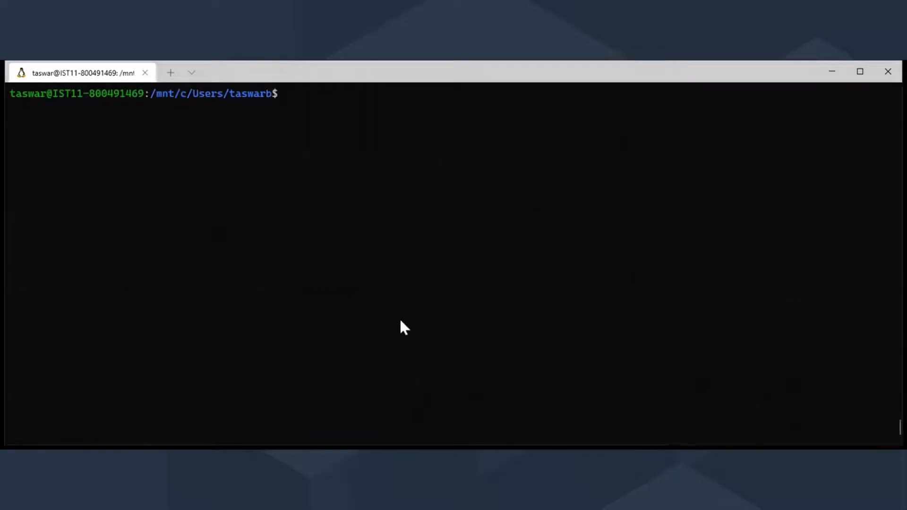
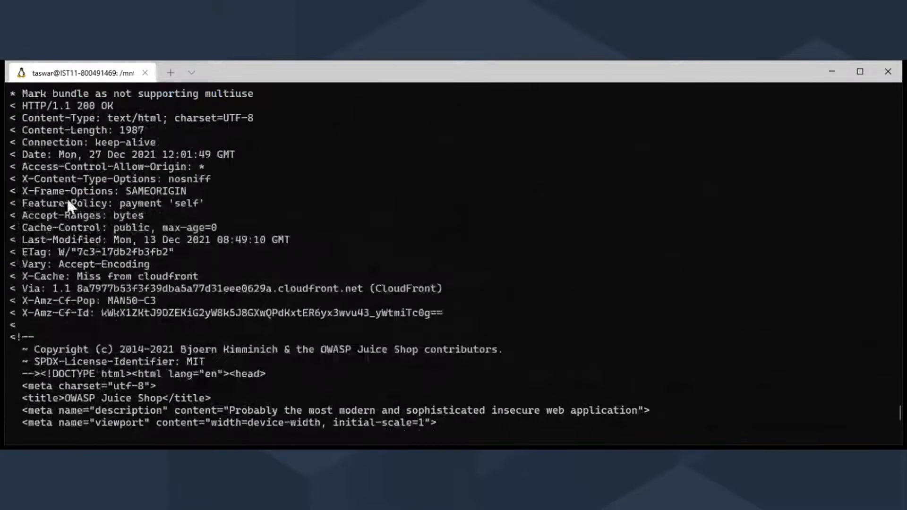
Examine the HTTP status line and the HTML page title in the latest curl response
left_click_drag(24, 105, 101, 108)
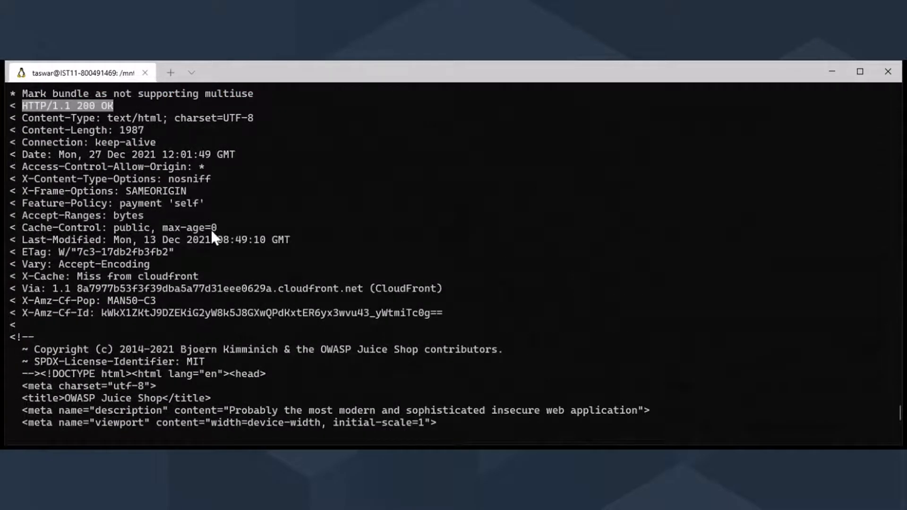
scroll(294, 212, "down", 6)
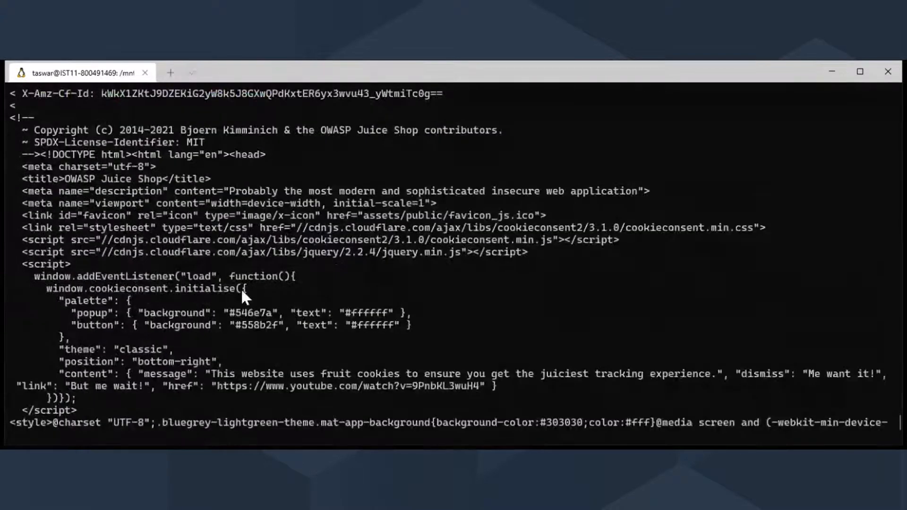
scroll(241, 288, "down", 3)
scroll(285, 310, "up", 3)
left_click_drag(68, 182, 162, 185)
left_click(212, 182)
scroll(289, 218, "down", 3)
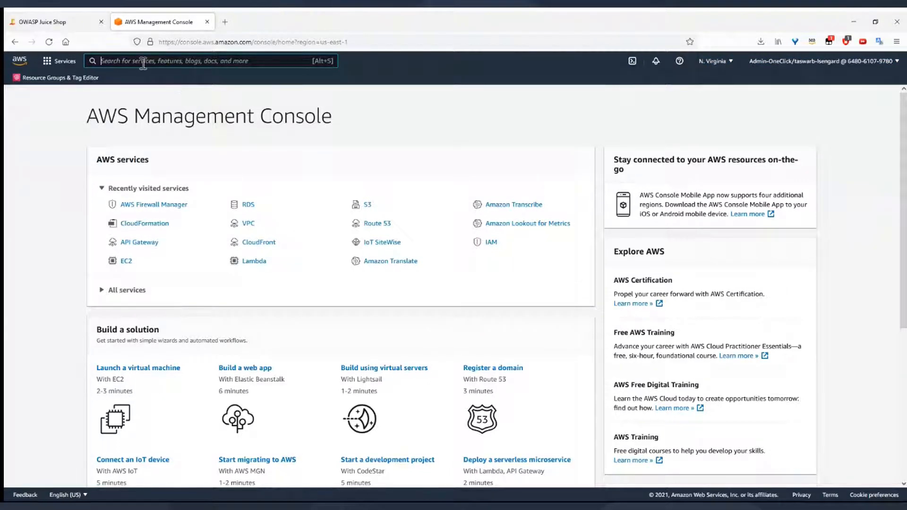
Search the AWS services for "waf", open WAF & Shield and start creating a web ACL
type("waf")
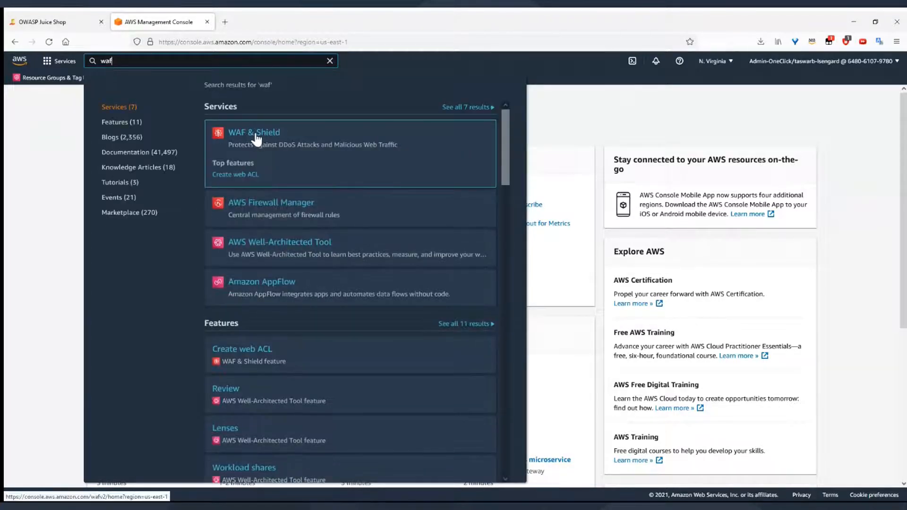
left_click(256, 139)
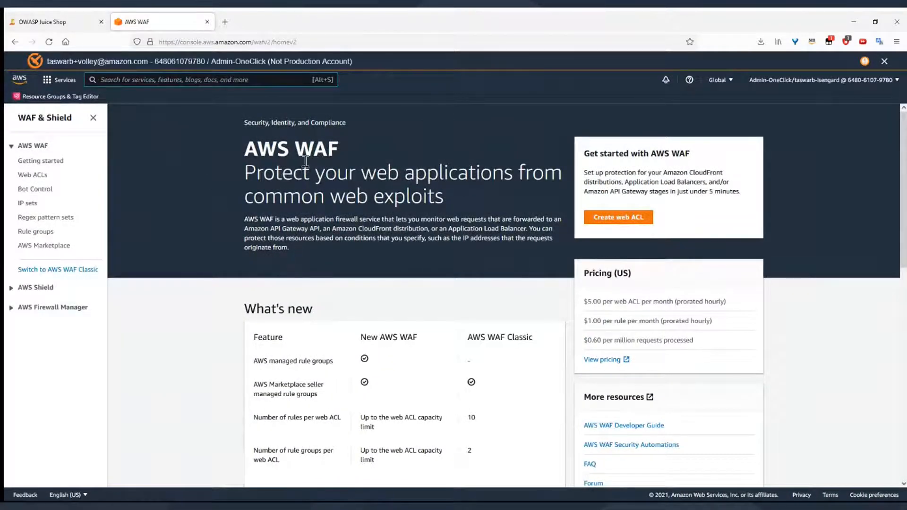
left_click(622, 221)
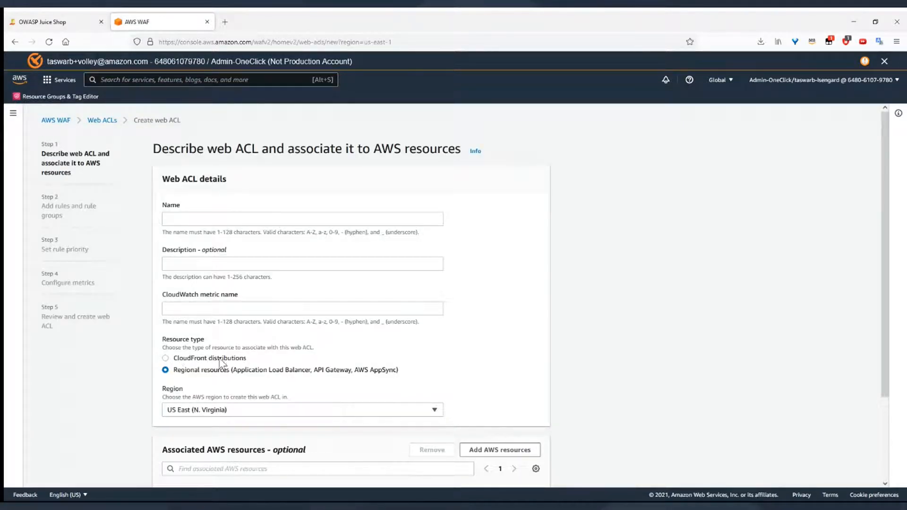
Set the web ACL's resource type to CloudFront distributions and name it wafprotect
left_click(166, 358)
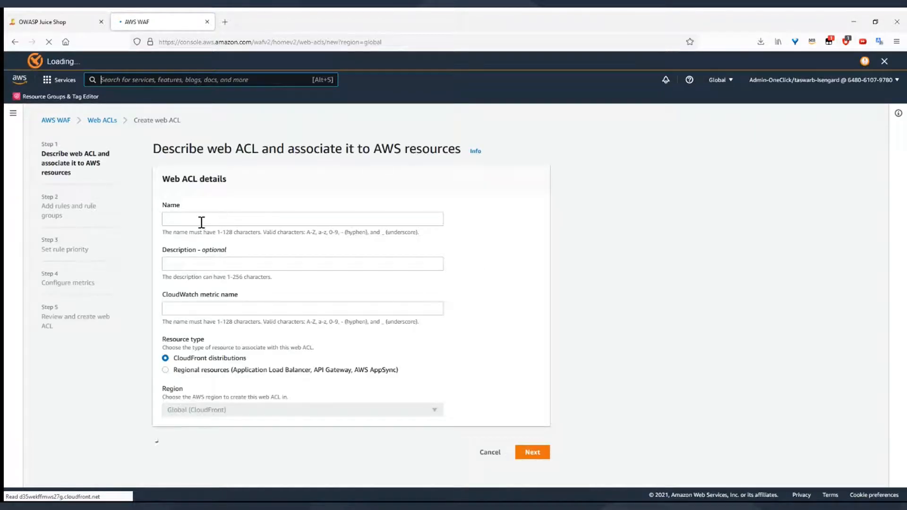
left_click(195, 219)
type("waf")
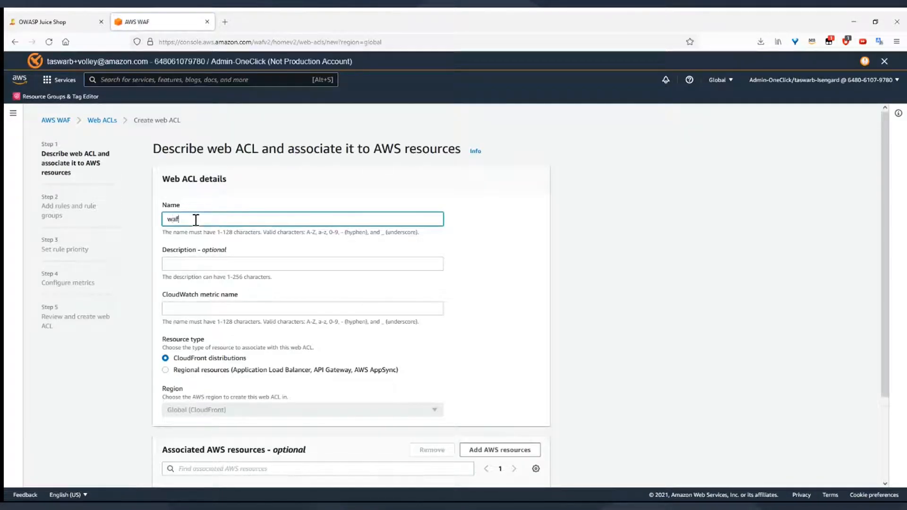
type("protect")
left_click(199, 308)
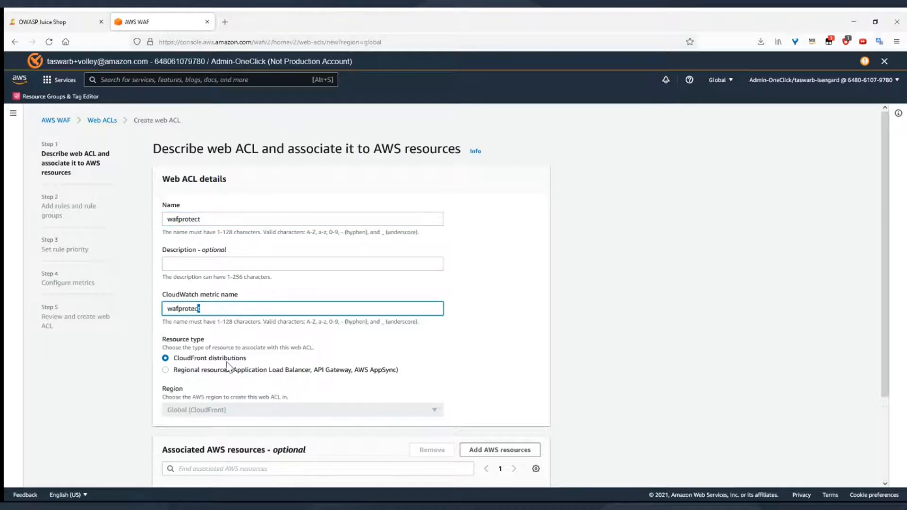
Associate the WAF Workshop CloudFront Distribution with the web ACL and continue to the rules stage
scroll(340, 385, "down", 3)
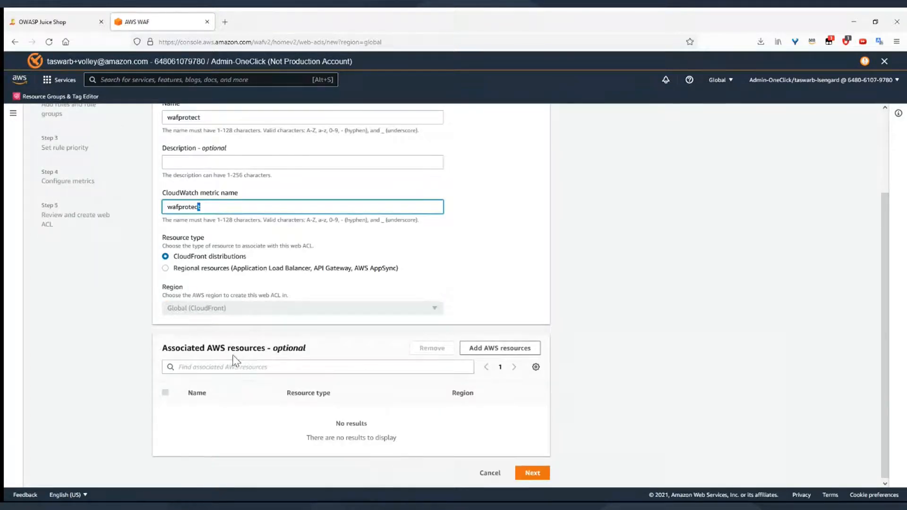
left_click(499, 353)
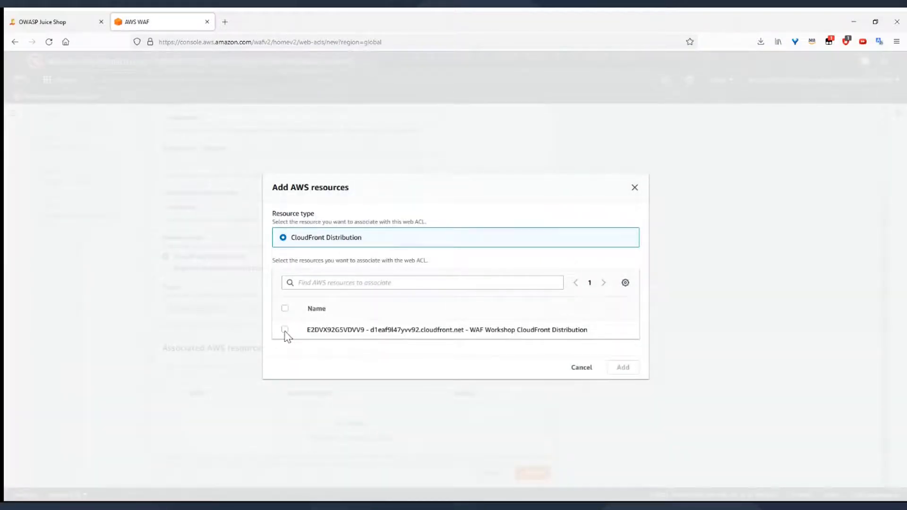
left_click(285, 330)
left_click(610, 367)
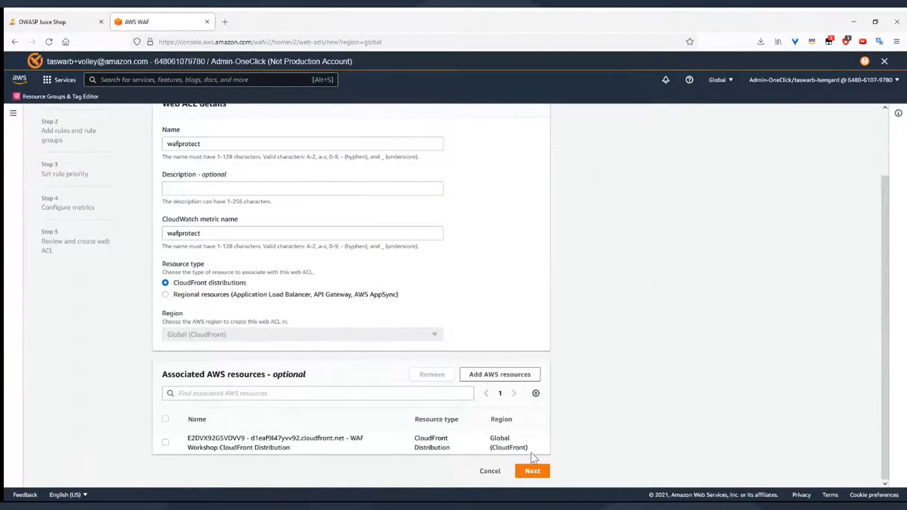
left_click(531, 470)
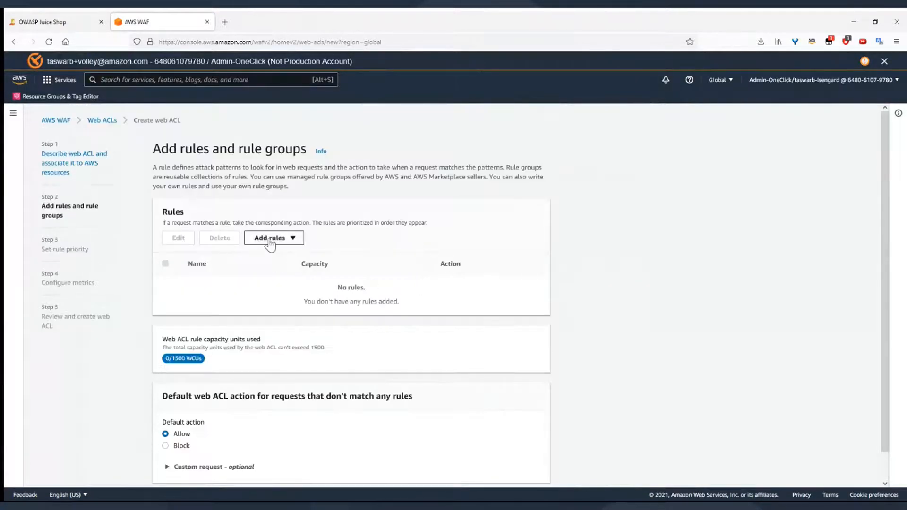
Add the free Core rule set from the AWS managed rule groups to the web ACL
left_click(269, 241)
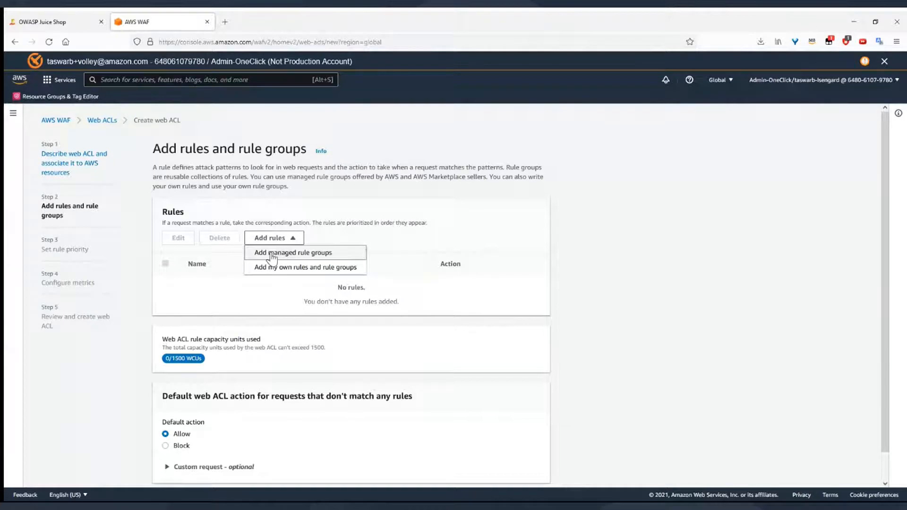
left_click(322, 251)
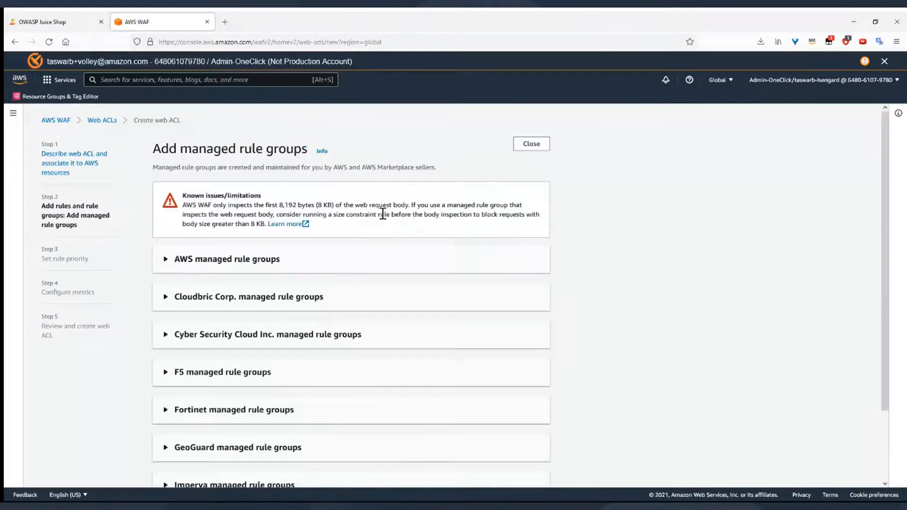
left_click(165, 259)
scroll(318, 279, "down", 5)
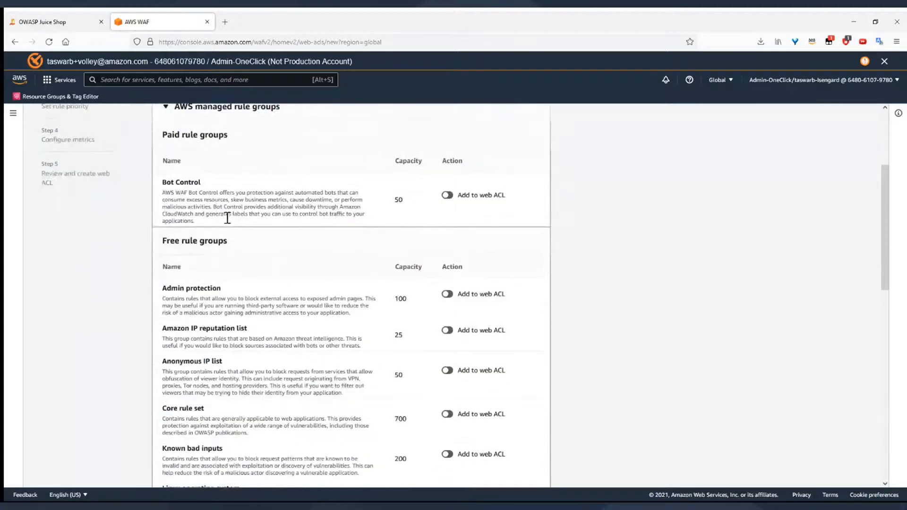
scroll(227, 217, "down", 2)
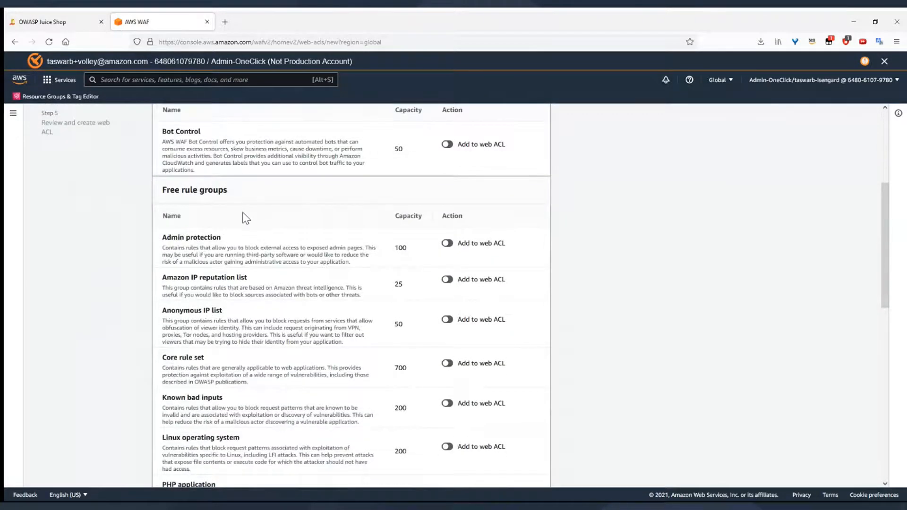
scroll(246, 218, "down", 2)
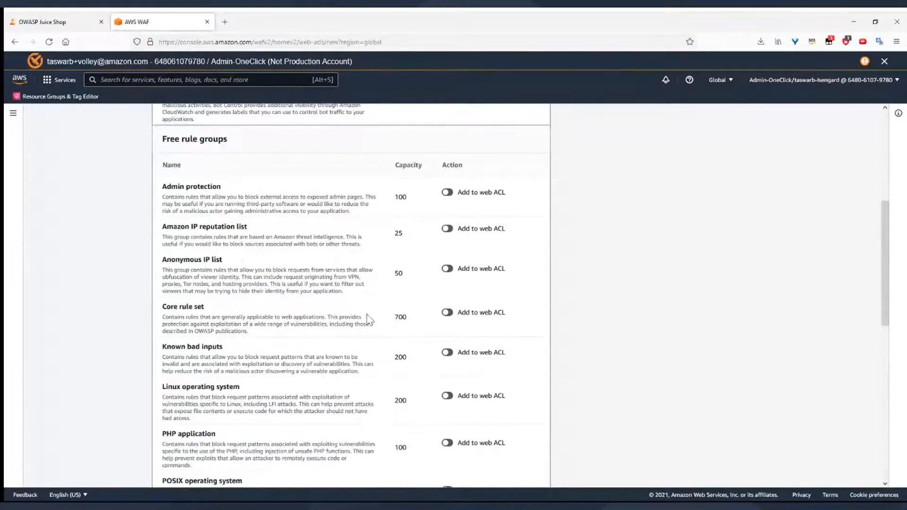
left_click(447, 312)
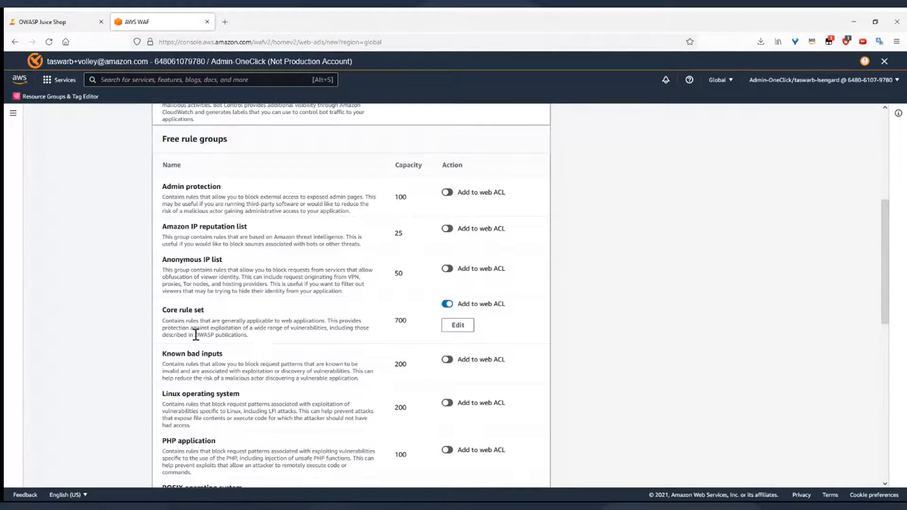
left_click_drag(189, 335, 237, 332)
left_click(238, 332)
Add the SQL database managed rule group as well, save the rules and continue to setting rule priority
scroll(308, 320, "down", 5)
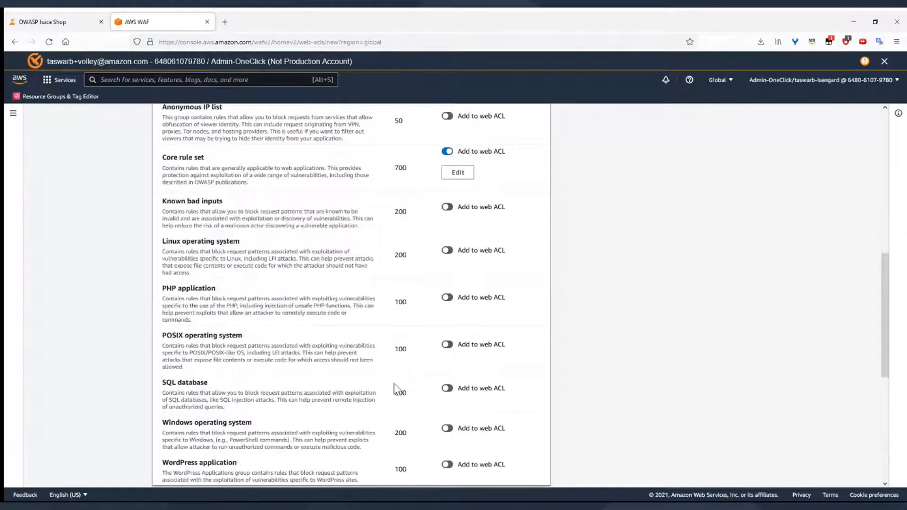
left_click(447, 389)
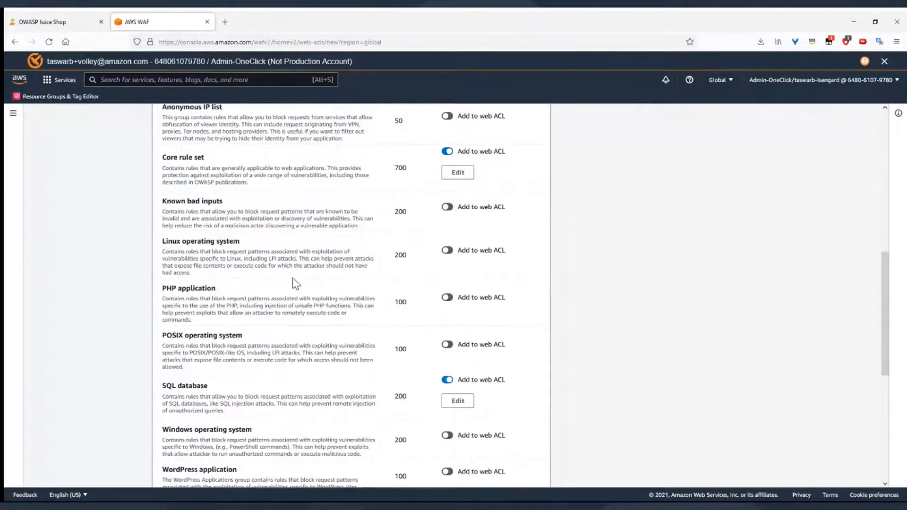
scroll(286, 244, "down", 6)
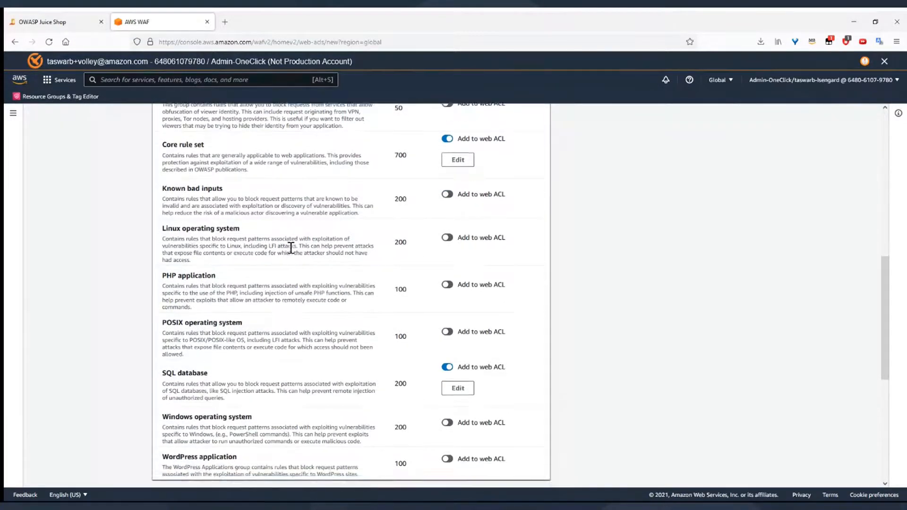
left_click(530, 471)
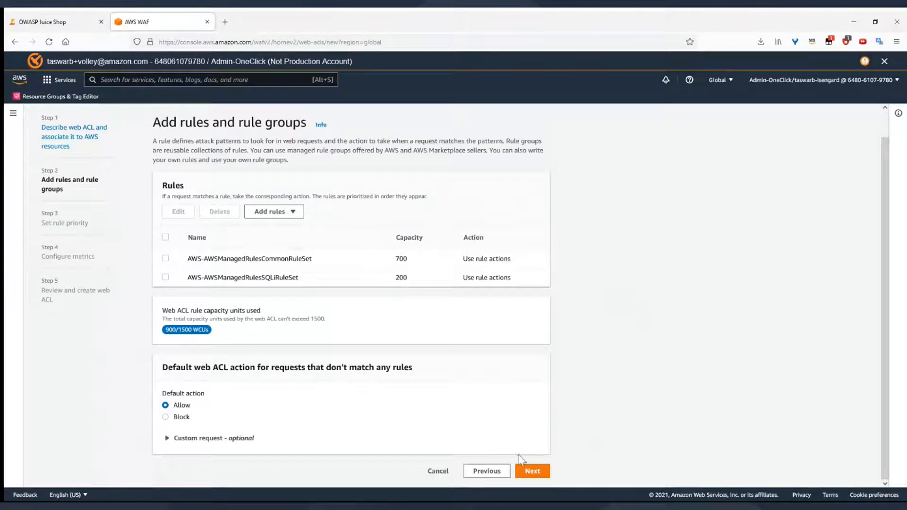
left_click(533, 471)
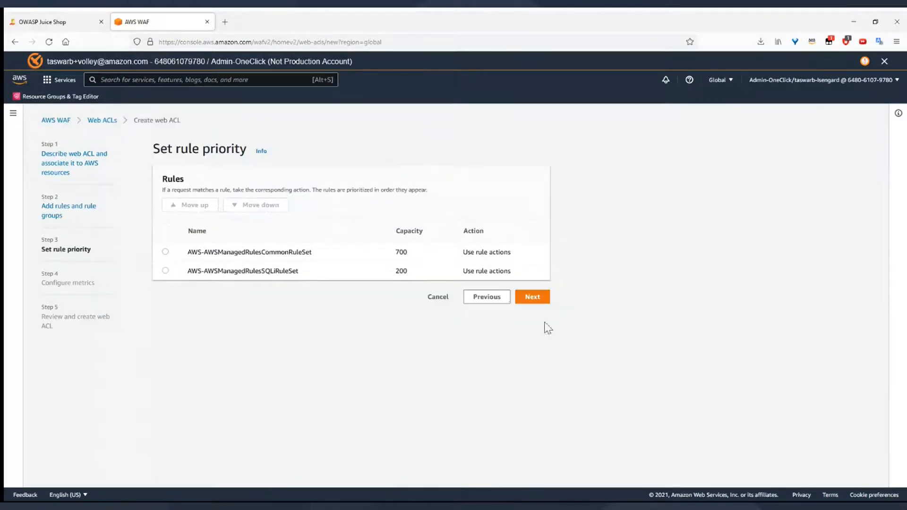
Keep the default rule priority, CloudWatch metrics and enabled request sampling, and create the web ACL
left_click(522, 302)
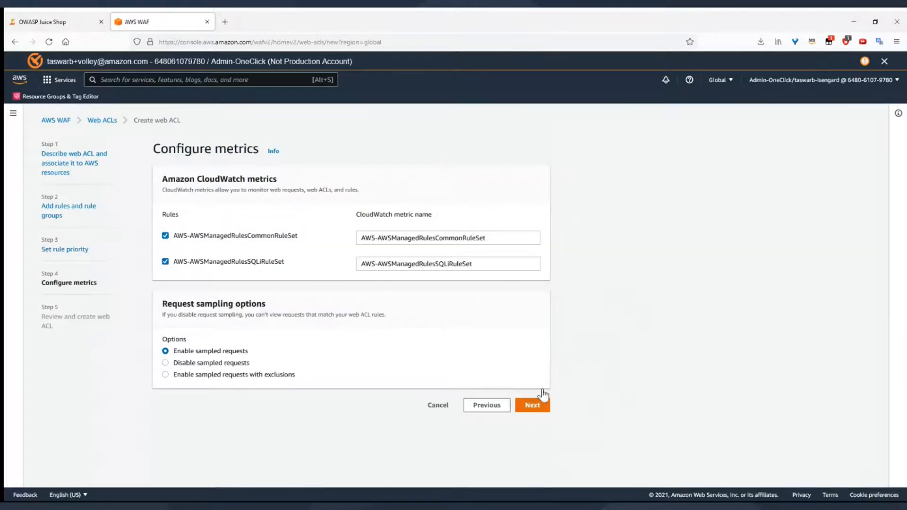
left_click(539, 403)
scroll(603, 347, "down", 10)
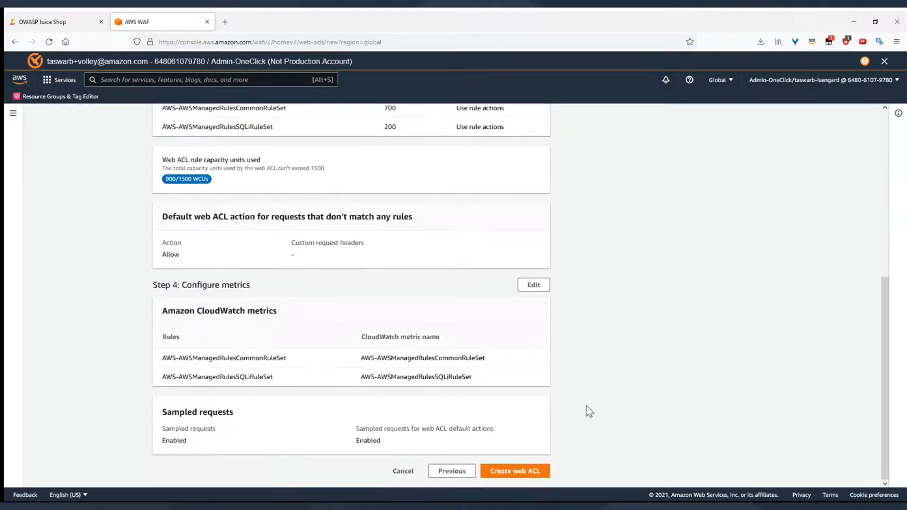
left_click(514, 471)
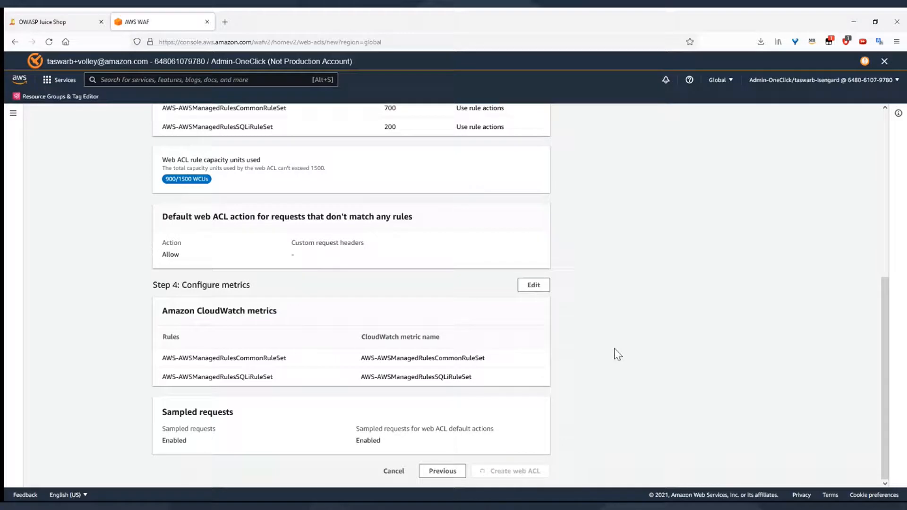
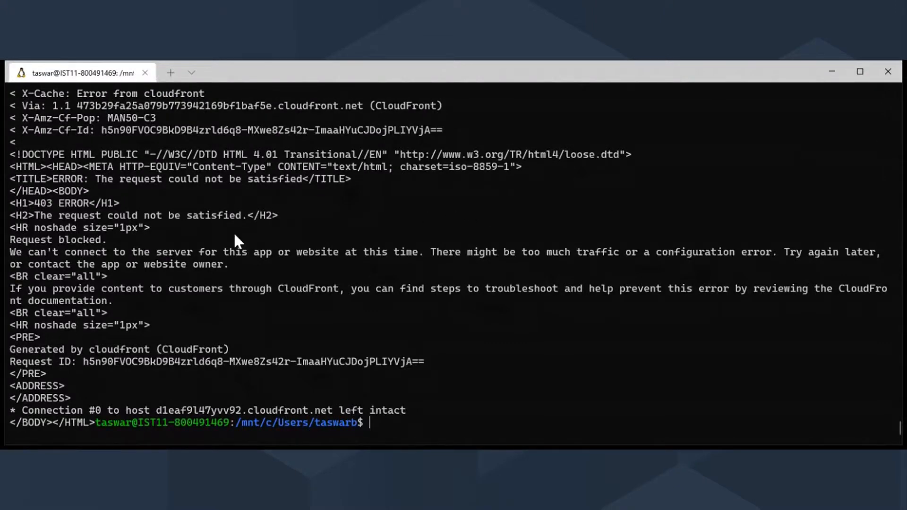
Switch to the terminal and examine the HTTP status line and HTML error page in the output of the curl attack requests
scroll(235, 235, "up", 1)
scroll(233, 232, "up", 3)
left_click_drag(21, 166, 136, 168)
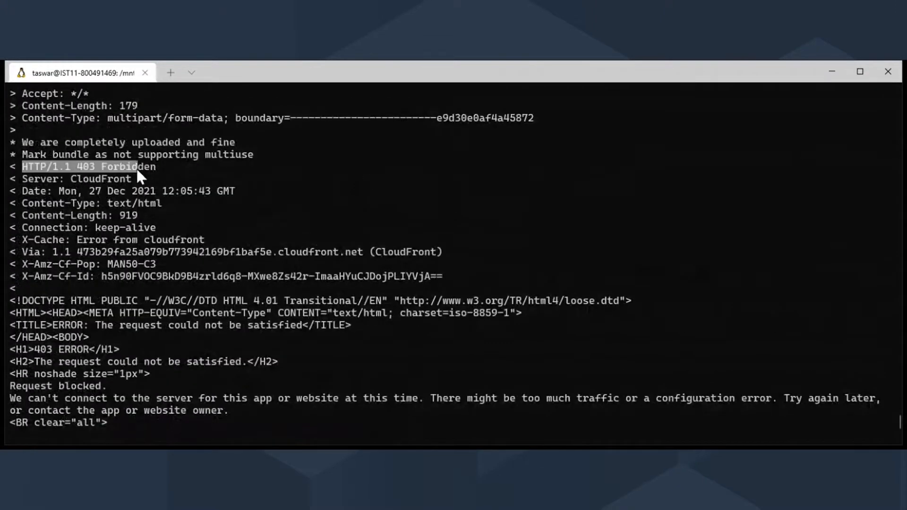
scroll(178, 183, "down", 4)
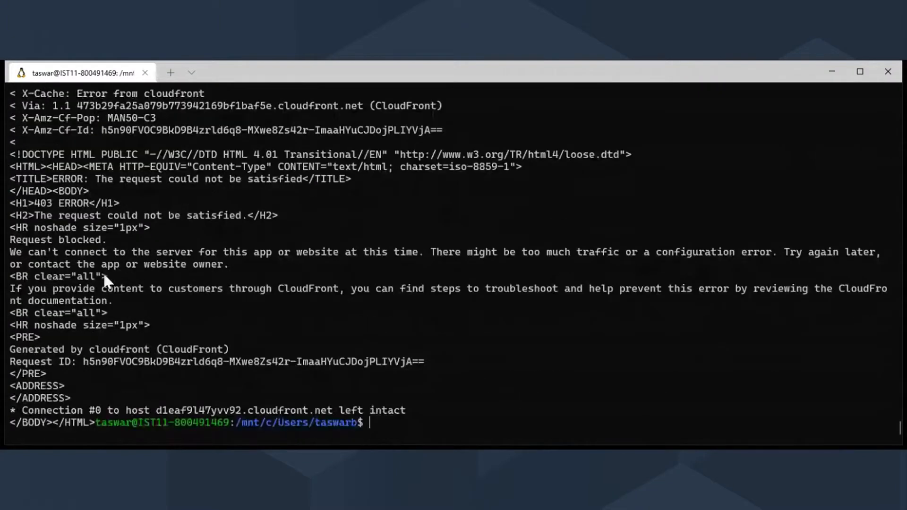
scroll(330, 226, "up", 3)
scroll(378, 238, "down", 1)
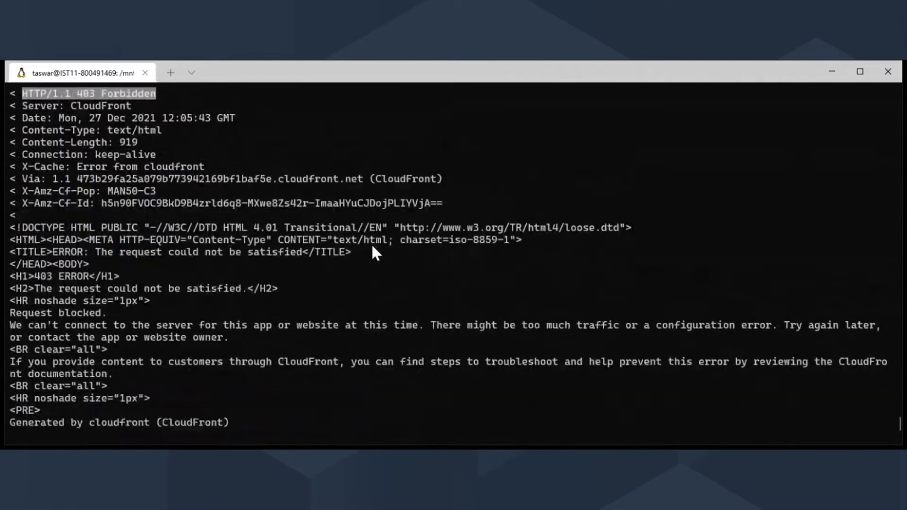
scroll(374, 246, "down", 3)
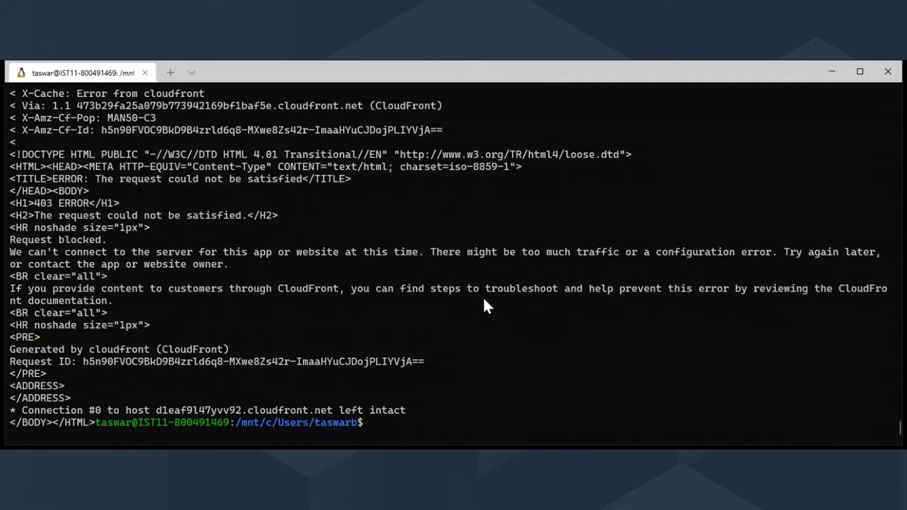
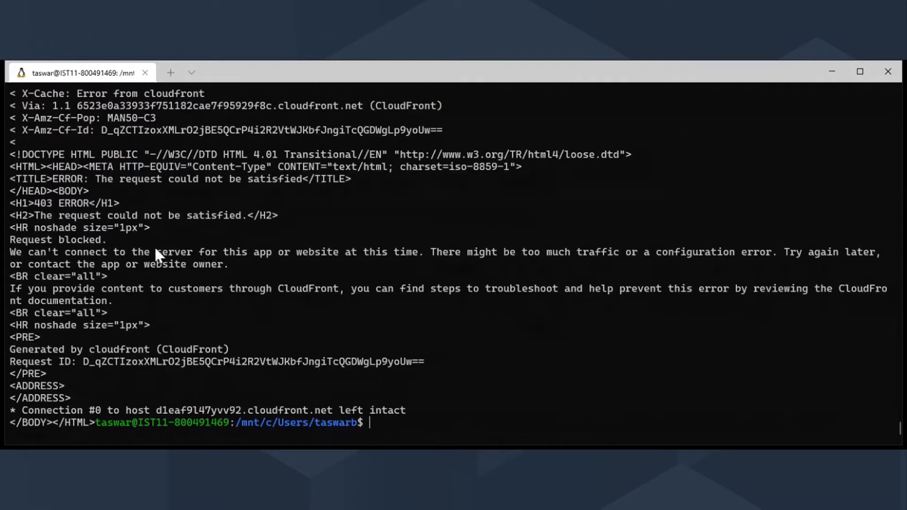
left_click_drag(29, 205, 98, 203)
left_click(136, 225)
Clear the terminal and send a plain verbose request to the site with curl -v $WEB_URL
key("ctrl+l")
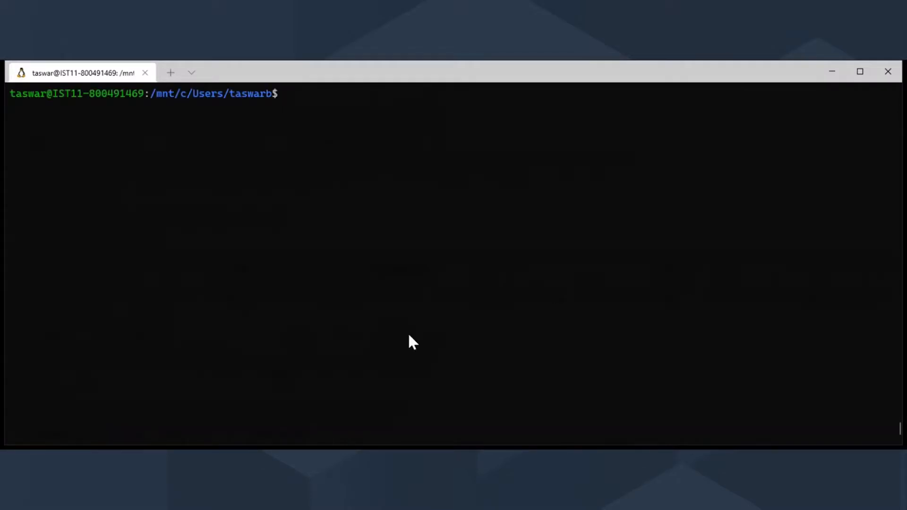
type("curl -v $WEB_URL")
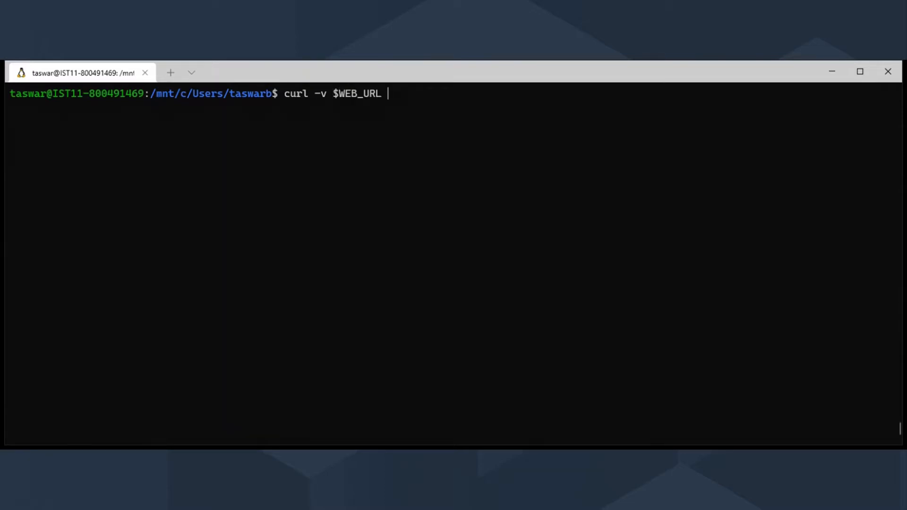
key("Return")
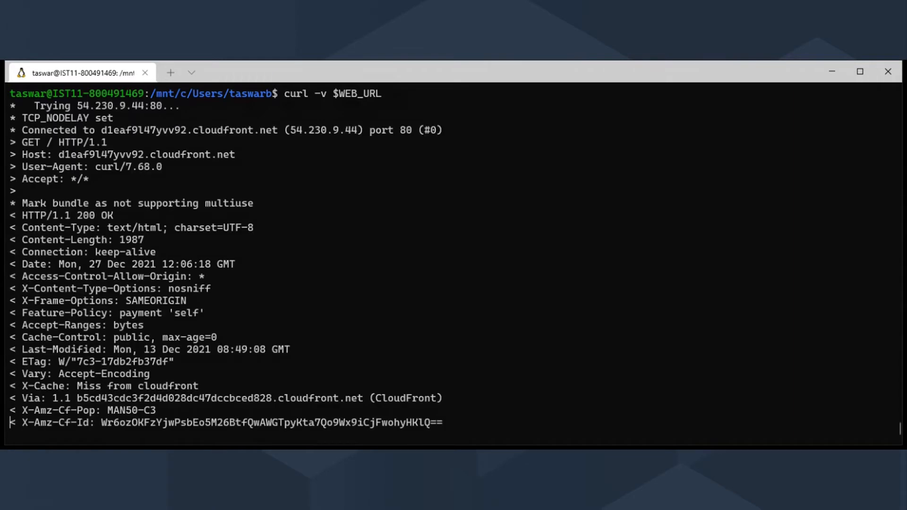
Examine the plain request's output, checking the HTTP status line, the page title and the rest of the returned HTML
scroll(143, 202, "up", 4)
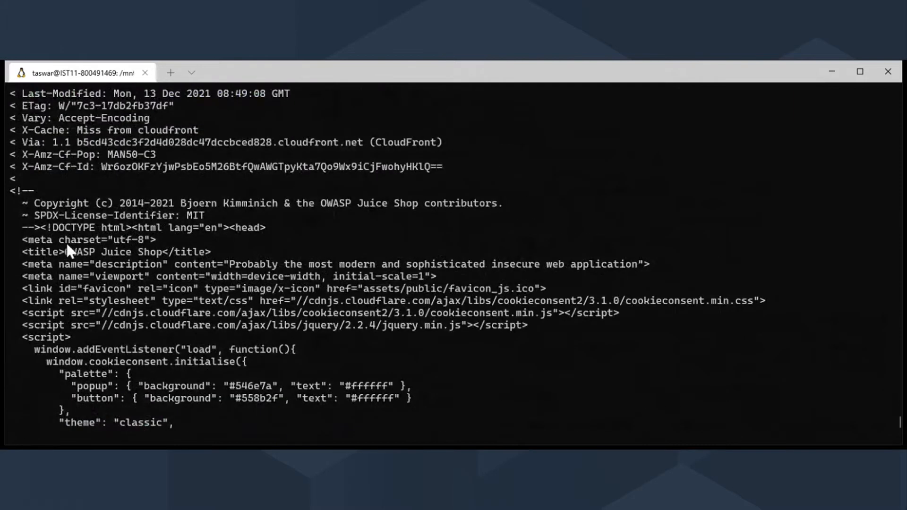
left_click_drag(99, 252, 158, 256)
scroll(158, 256, "up", 5)
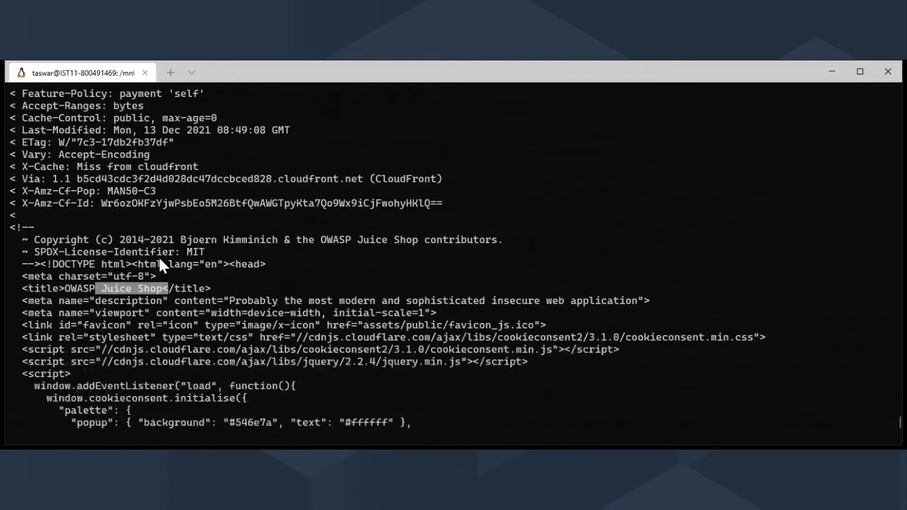
left_click_drag(18, 140, 117, 141)
key("ctrl+c")
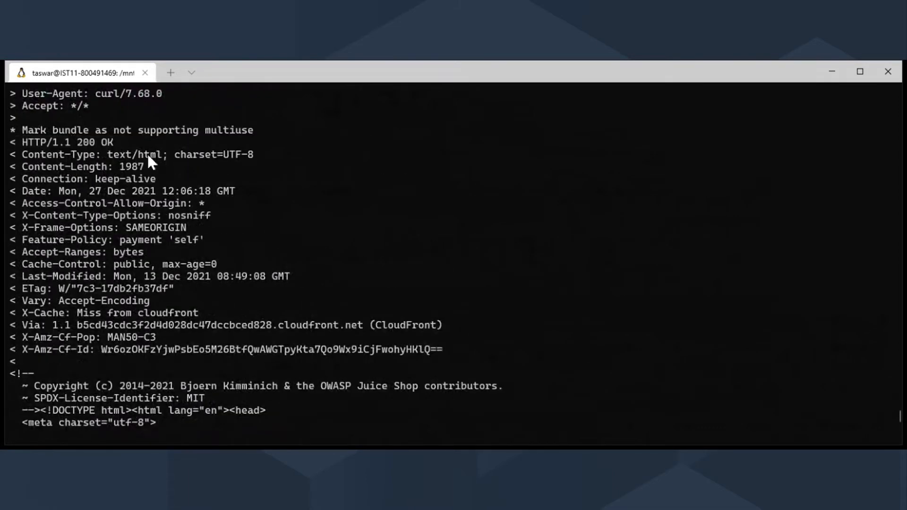
scroll(271, 276, "down", 9)
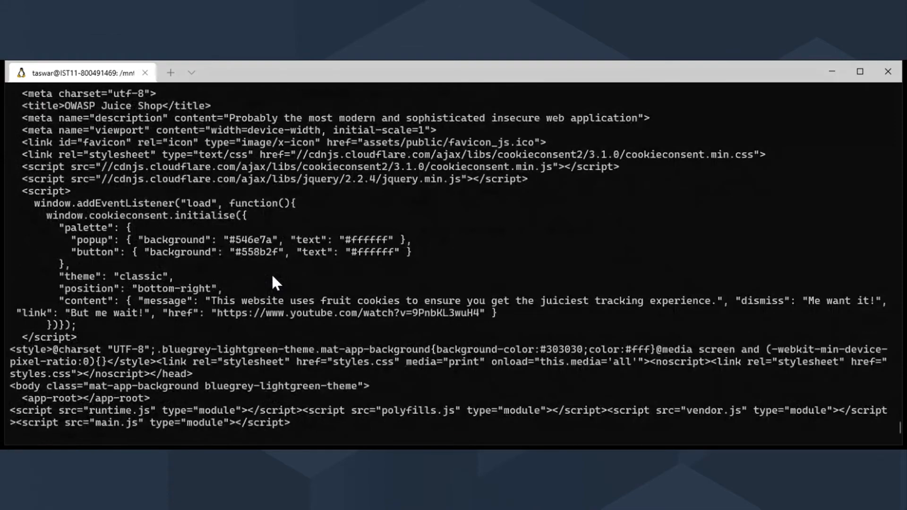
scroll(273, 276, "down", 1)
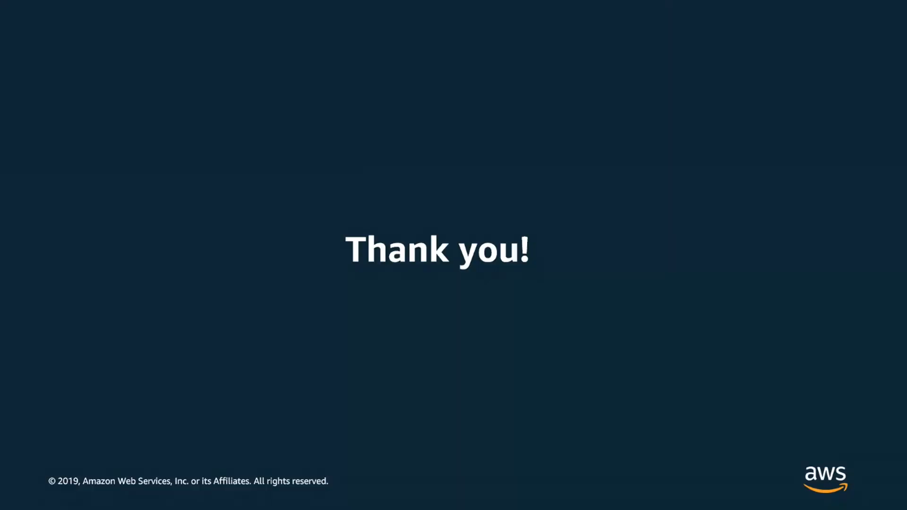